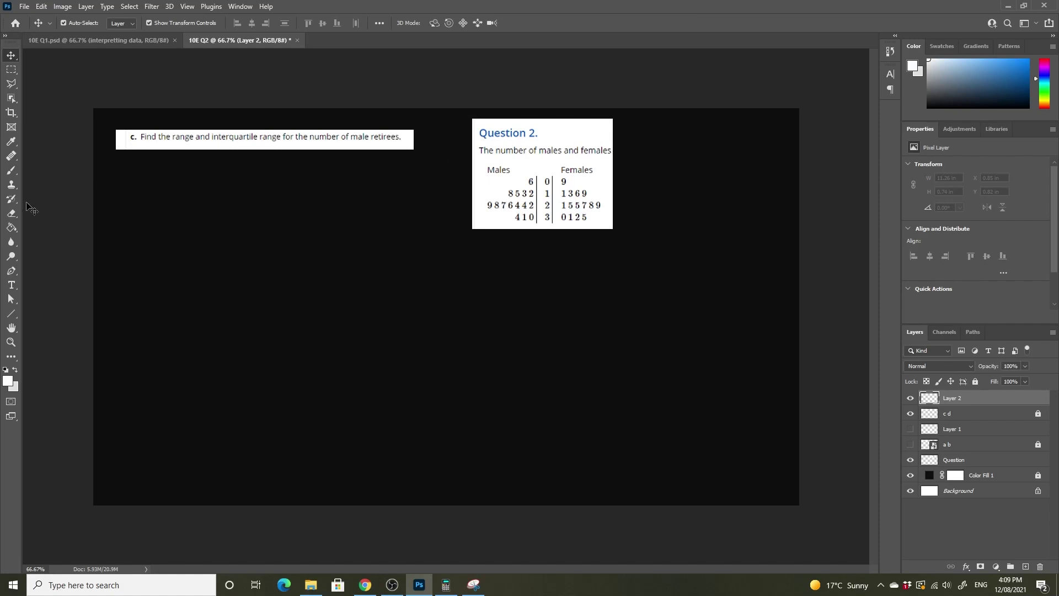
- Switch to the Brush tool and begin handwriting 'Range' beneath part c's question
left_click(11, 170)
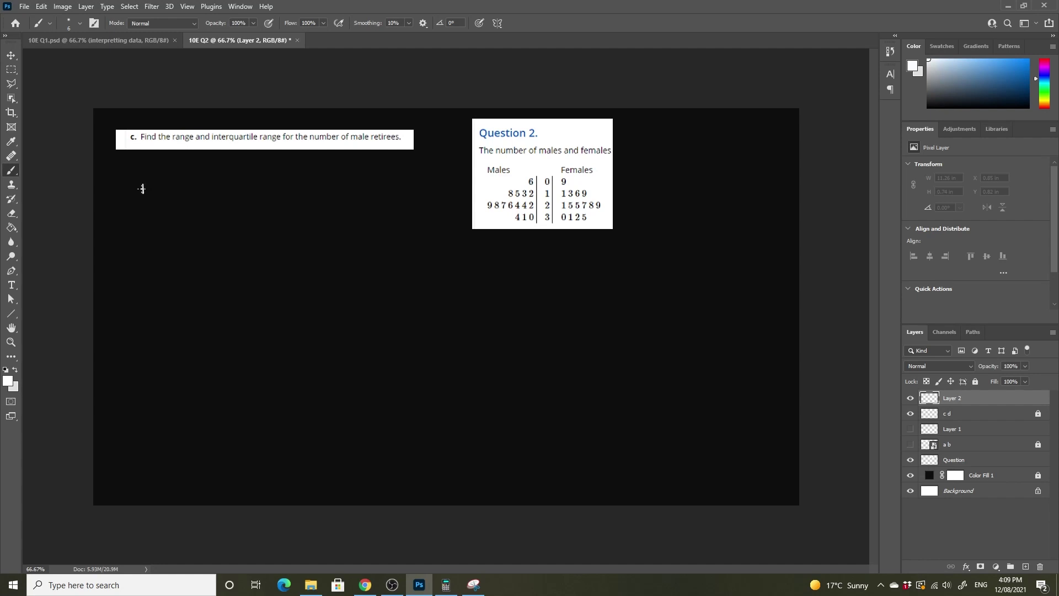
mouse_move(141, 188)
left_mouse_down()
mouse_move(255, 190)
mouse_move(284, 179)
mouse_move(376, 188)
left_mouse_up()
- Finish 'Range = highest − lowest' and write 'Males' and 'Females' headings, starting 'Range' under Males
left_click_drag(371, 183, 380, 181)
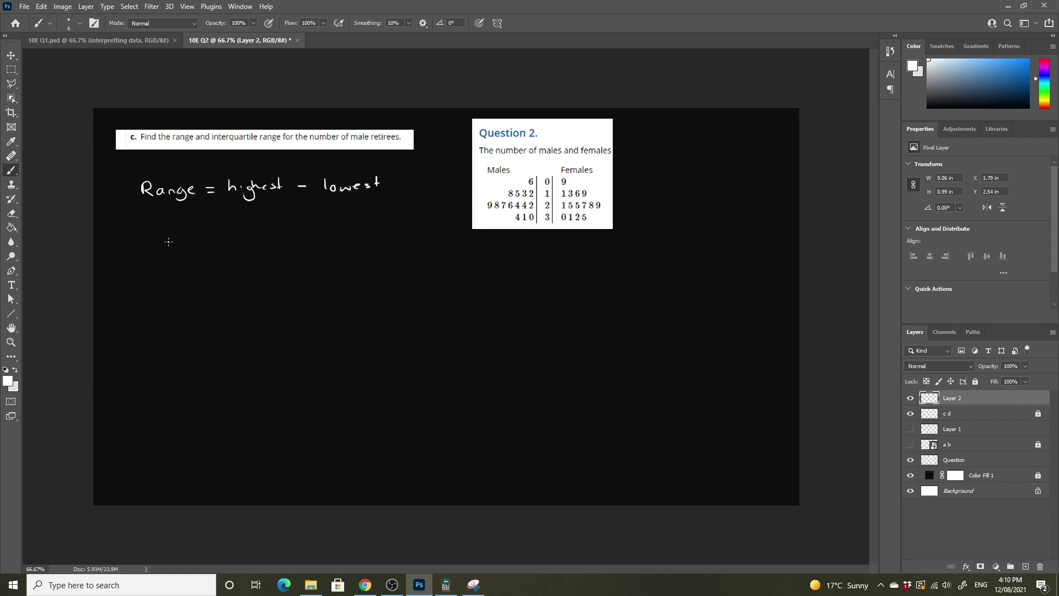
mouse_move(158, 250)
left_mouse_down()
mouse_move(165, 238)
mouse_move(218, 245)
left_mouse_up()
mouse_move(649, 230)
left_mouse_down()
mouse_move(647, 244)
mouse_move(663, 229)
left_mouse_up()
left_click_drag(650, 237, 691, 243)
left_click_drag(698, 236, 701, 243)
left_click_drag(705, 239, 715, 242)
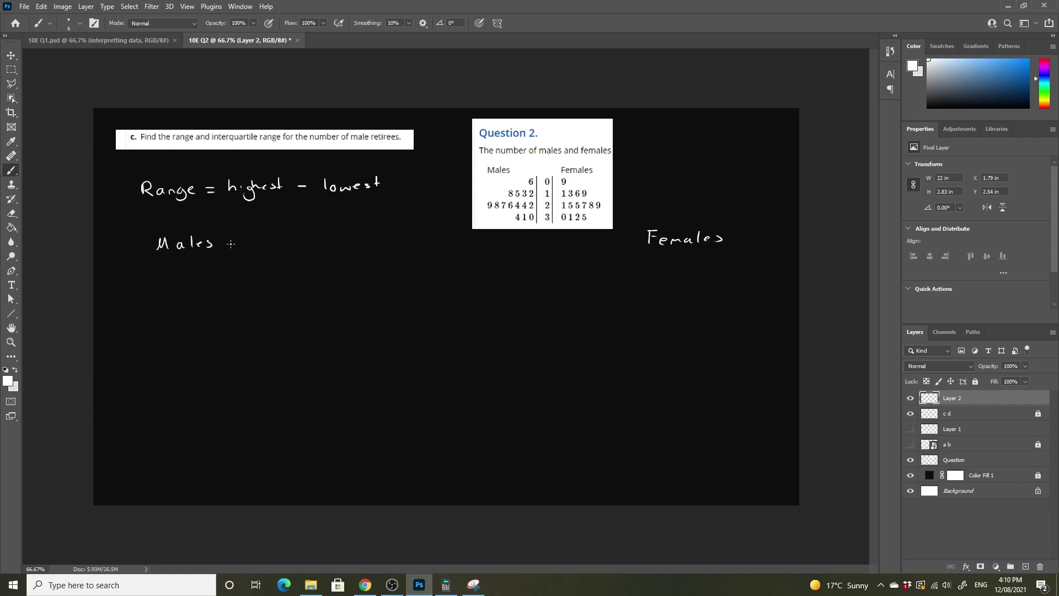
mouse_move(154, 273)
left_mouse_down()
mouse_move(165, 287)
mouse_move(225, 285)
left_mouse_up()
- Write the male range working 34 − 6 = 28
mouse_move(239, 274)
left_mouse_down()
mouse_move(248, 279)
mouse_move(239, 287)
mouse_move(263, 282)
left_mouse_up()
left_click_drag(259, 276, 259, 288)
left_click_drag(278, 281, 294, 281)
left_click_drag(302, 270, 299, 294)
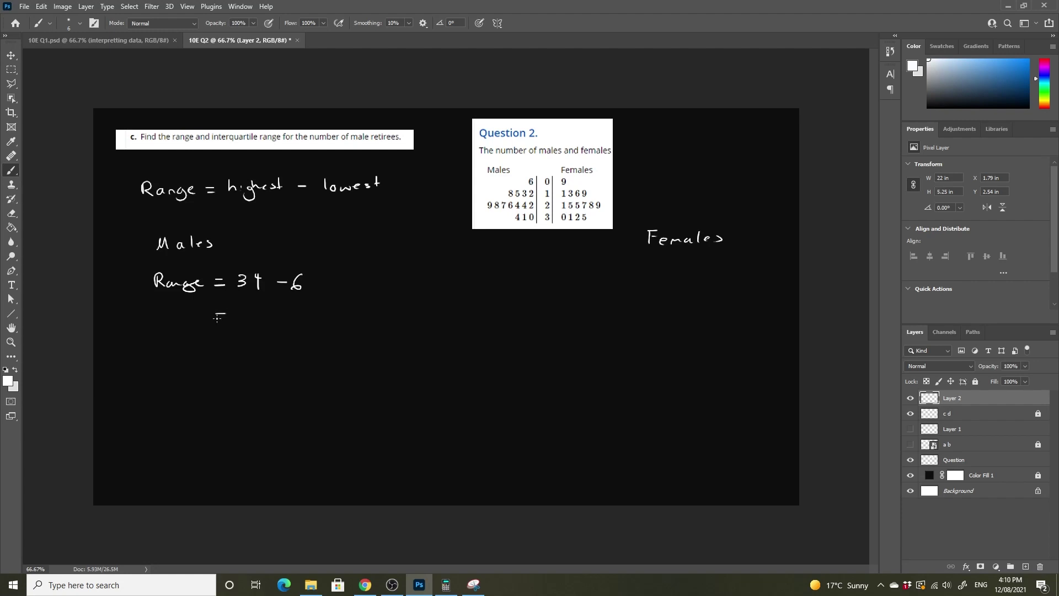
left_click_drag(239, 312, 255, 322)
left_click_drag(268, 307, 268, 307)
- Write the female range 35 − 9 = 26, circling 35 and 9 in the table in black
left_click_drag(490, 274, 568, 273)
left_click_drag(558, 280, 570, 280)
key("d")
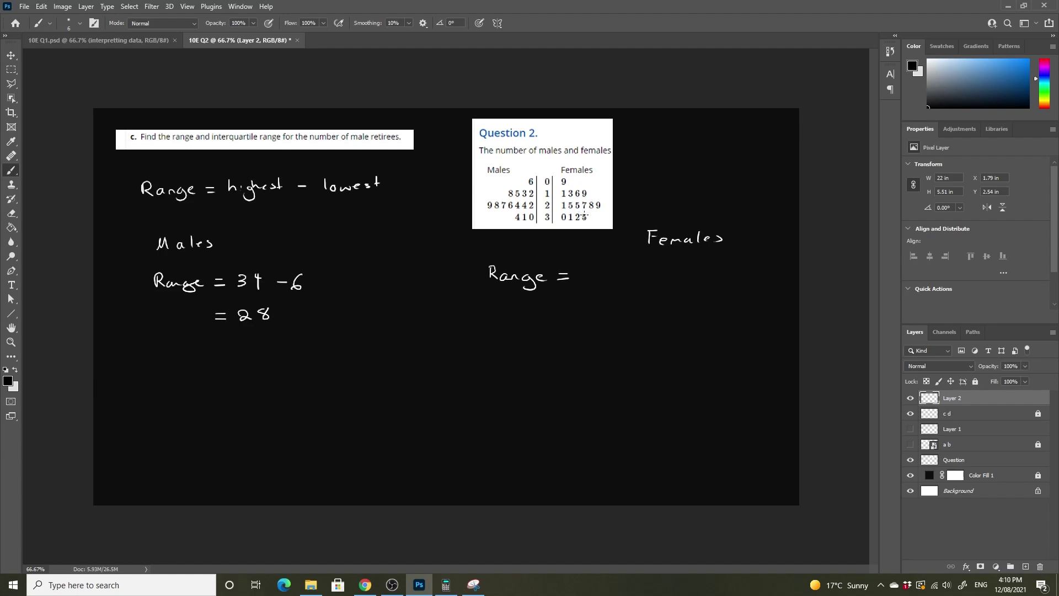
left_click_drag(585, 214, 589, 216)
key("x")
mouse_move(578, 268)
left_mouse_down()
mouse_move(579, 282)
mouse_move(603, 274)
left_mouse_up()
key("x")
left_click_drag(568, 186, 557, 181)
key("x")
mouse_move(613, 278)
left_mouse_down()
mouse_move(629, 273)
mouse_move(635, 287)
left_mouse_up()
left_click_drag(557, 306, 571, 306)
mouse_move(557, 312)
left_mouse_down()
mouse_move(615, 314)
mouse_move(608, 309)
left_mouse_up()
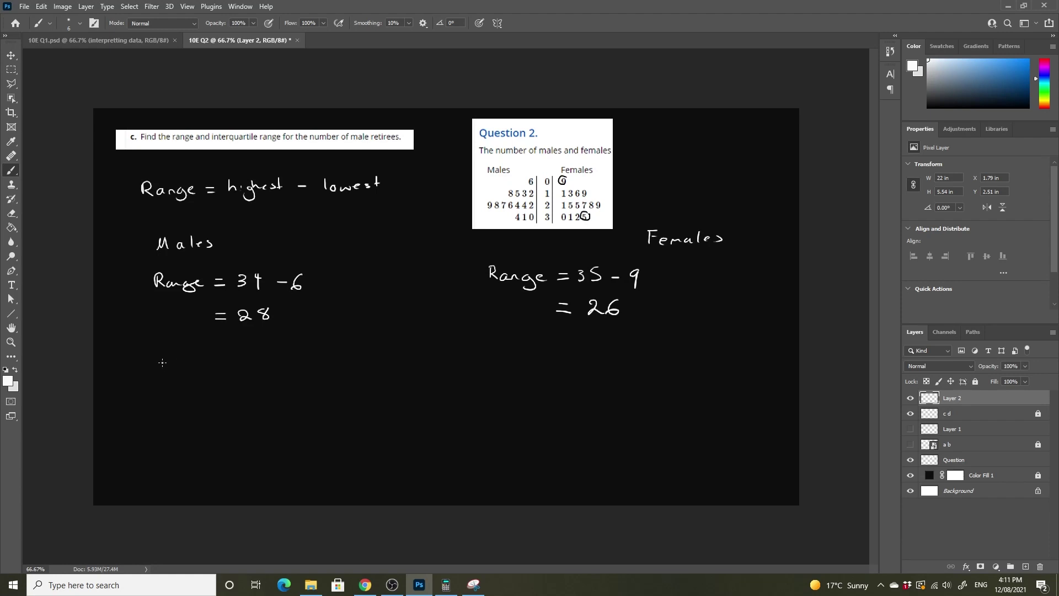
- Write the median line 'M or Q2 = 8th value' and list positions 1 to 15
mouse_move(154, 359)
left_mouse_down()
mouse_move(158, 347)
mouse_move(226, 362)
mouse_move(271, 344)
mouse_move(343, 353)
left_mouse_up()
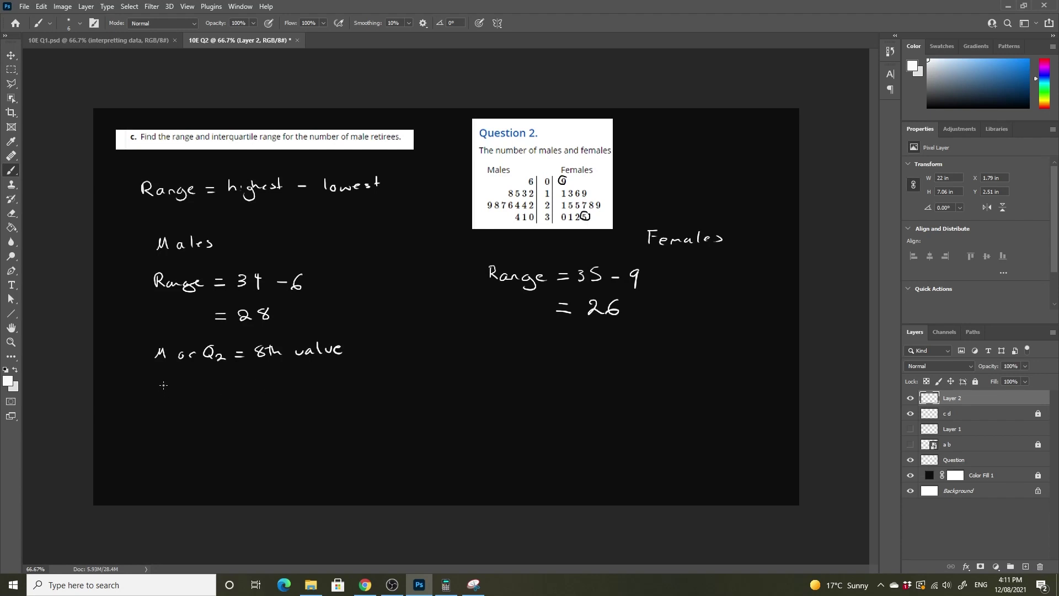
left_click_drag(167, 389, 181, 394)
left_click_drag(192, 389, 259, 396)
mouse_move(278, 380)
left_mouse_down()
mouse_move(270, 390)
mouse_move(317, 395)
mouse_move(330, 382)
mouse_move(367, 397)
left_mouse_up()
mouse_move(379, 382)
left_mouse_down()
mouse_move(378, 395)
mouse_move(387, 384)
left_mouse_up()
left_click_drag(398, 390, 421, 397)
mouse_move(429, 381)
left_mouse_down()
mouse_move(427, 394)
mouse_move(463, 394)
left_mouse_up()
left_click_drag(468, 382, 470, 395)
left_click_drag(486, 389, 508, 394)
mouse_move(516, 390)
left_mouse_down()
mouse_move(513, 399)
mouse_move(533, 395)
left_mouse_up()
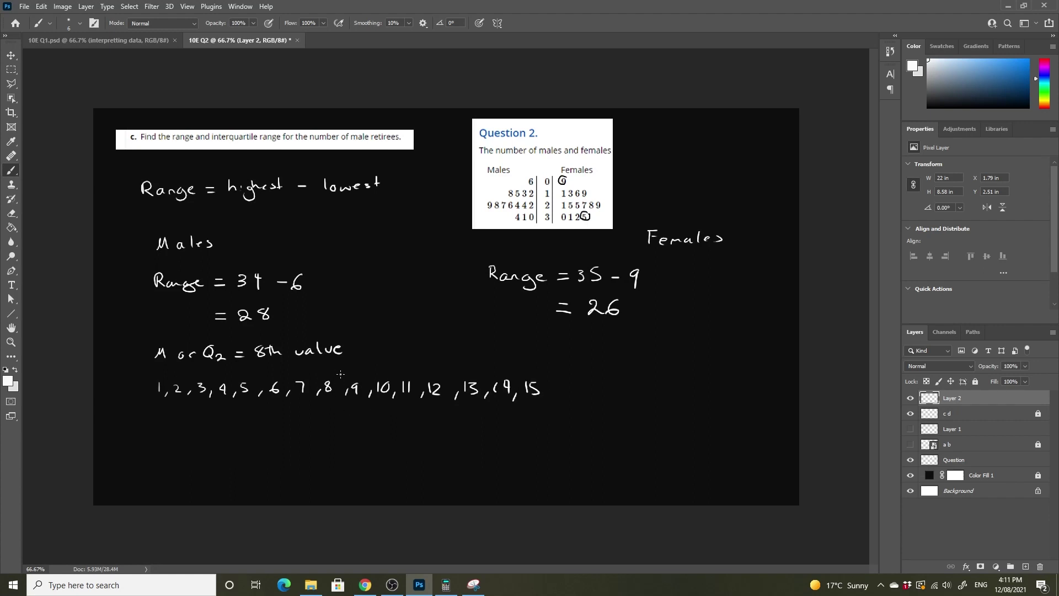
- Circle positions 8, 4 and 12 and underline the position groups between them
mouse_move(341, 373)
left_mouse_down()
mouse_move(320, 394)
mouse_move(343, 388)
mouse_move(338, 377)
left_mouse_up()
mouse_move(224, 379)
left_mouse_down()
mouse_move(218, 396)
mouse_move(227, 379)
mouse_move(271, 404)
mouse_move(303, 403)
left_mouse_up()
left_click_drag(155, 406, 208, 405)
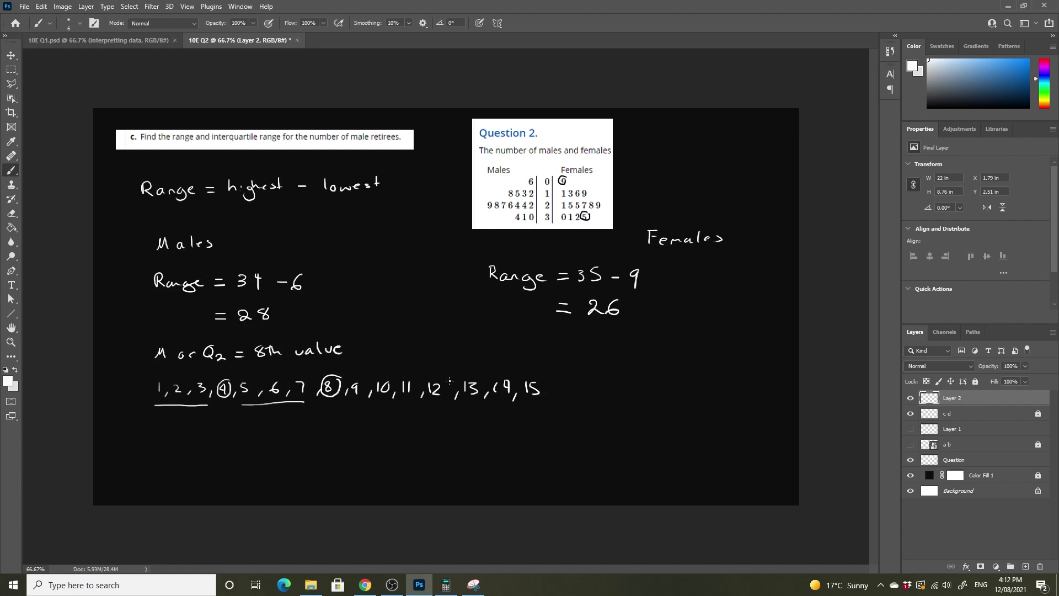
mouse_move(449, 380)
left_mouse_down()
mouse_move(435, 375)
mouse_move(426, 393)
mouse_move(452, 389)
mouse_move(443, 378)
mouse_move(486, 406)
mouse_move(529, 405)
left_mouse_up()
left_click_drag(351, 405, 409, 406)
- Note 'Q1 = 4th' and 'Q3 = 12th' beside the list
mouse_move(486, 339)
left_mouse_down()
mouse_move(478, 347)
mouse_move(558, 352)
left_mouse_up()
mouse_move(483, 357)
left_mouse_down()
mouse_move(474, 365)
mouse_move(494, 372)
mouse_move(556, 373)
left_mouse_up()
left_click_drag(563, 358, 565, 374)
left_click_drag(560, 364, 577, 377)
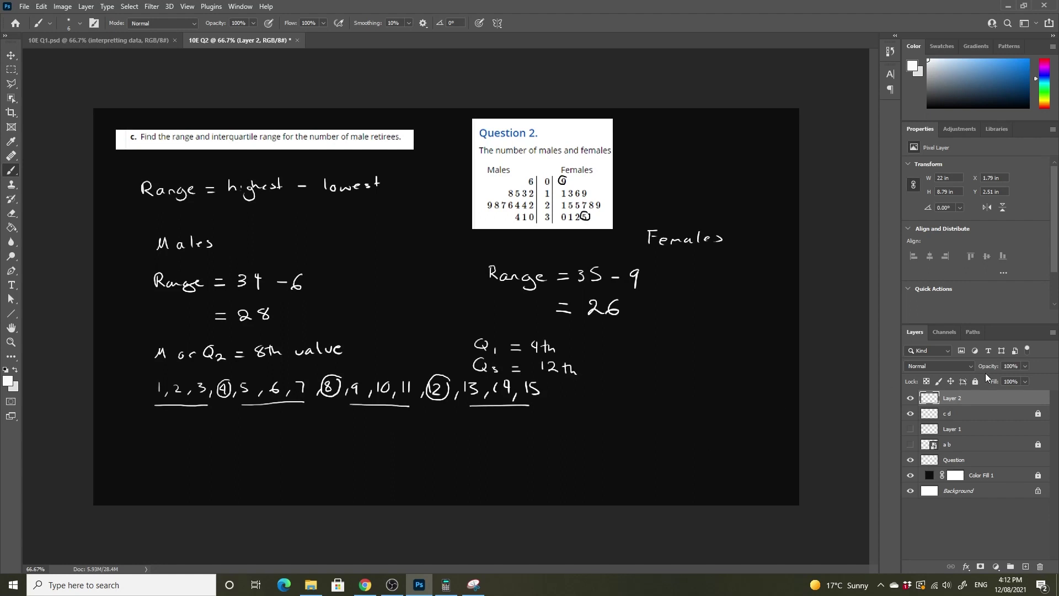
- Delete the handwritten 1–15 position row via a rectangular selection, then deselect and return to the Brush
left_click(11, 70)
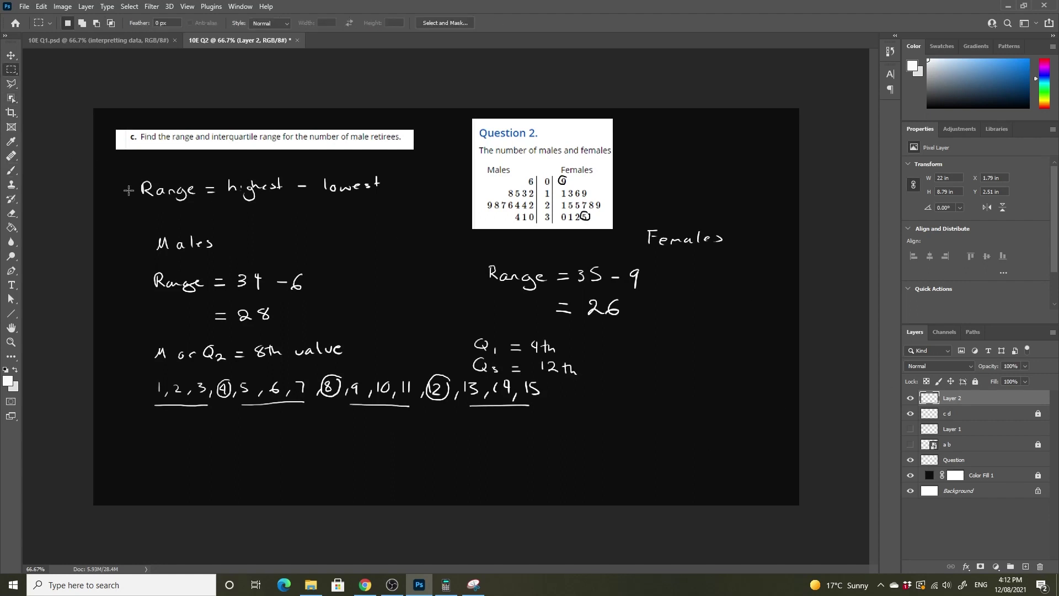
left_click_drag(152, 384, 546, 428)
key("Delete")
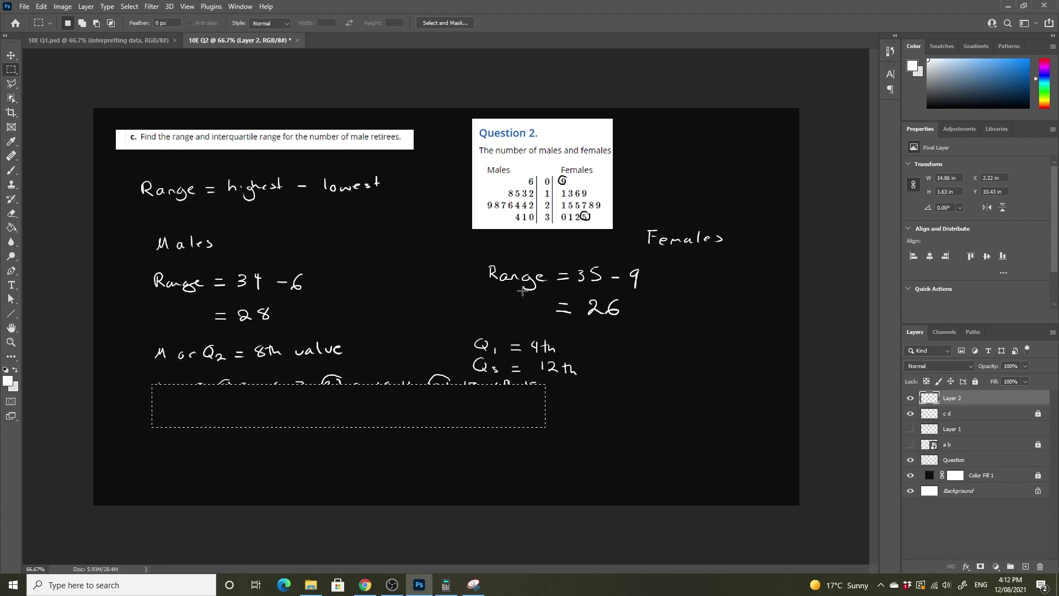
key("ctrl+d")
left_click(11, 170)
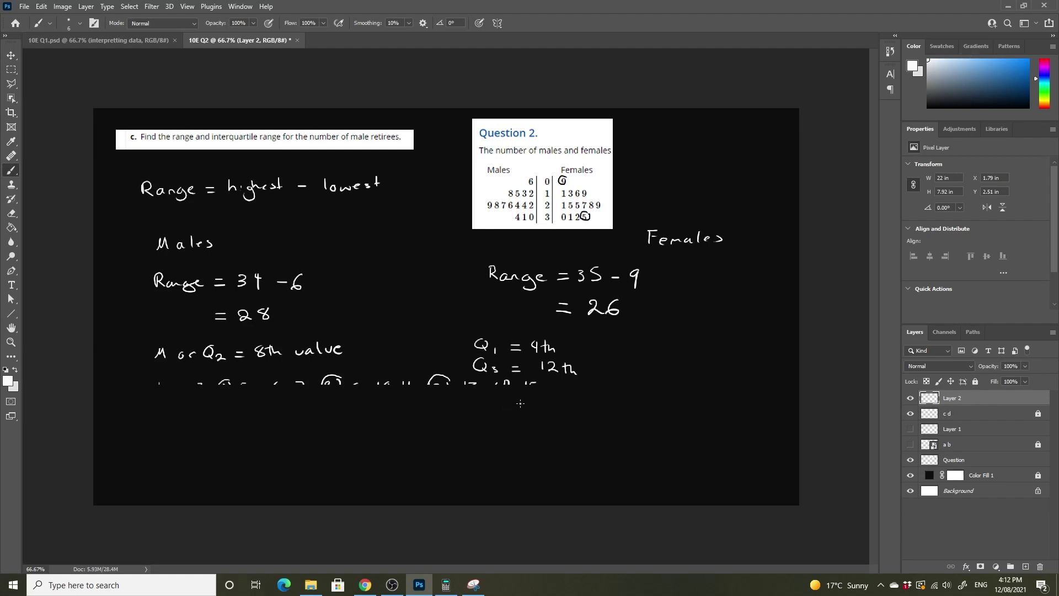
- Write 'Q1 =' and 'Q3 =' labels on both the female and male sides
mouse_move(514, 403)
left_mouse_down()
mouse_move(529, 421)
mouse_move(523, 446)
left_mouse_up()
left_click_drag(528, 438, 529, 445)
left_click_drag(549, 411, 558, 411)
left_click_drag(550, 418, 560, 440)
left_click_drag(551, 447, 560, 446)
left_click_drag(166, 406, 175, 417)
mouse_move(182, 414)
left_mouse_down()
mouse_move(205, 408)
mouse_move(174, 442)
mouse_move(183, 450)
mouse_move(216, 441)
left_mouse_up()
left_click_drag(206, 448, 216, 448)
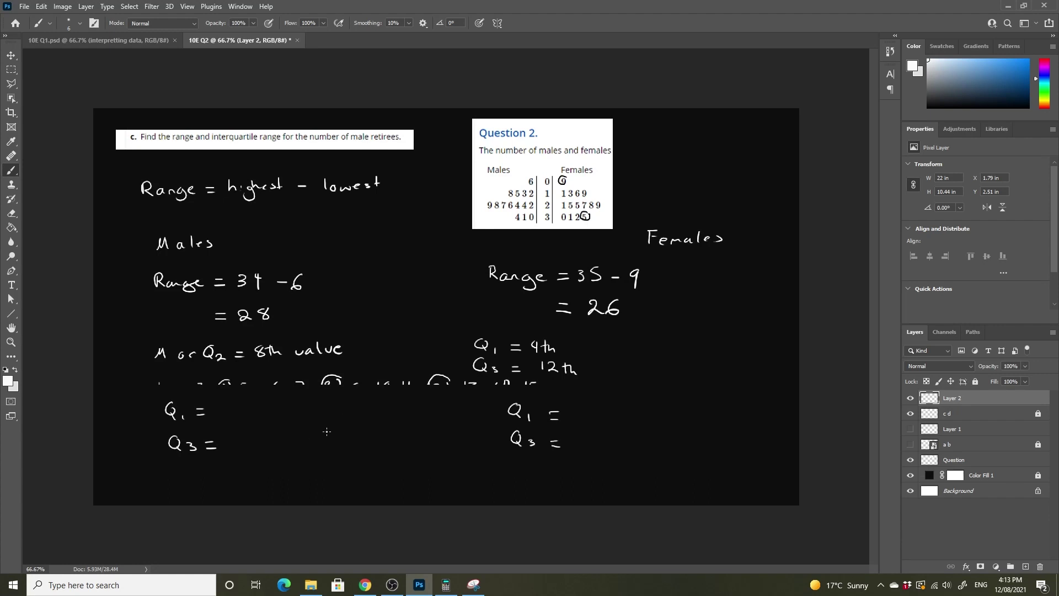
- Fill in the male quartiles Q1 = 15 and Q3 = 29, toggling the colour between white and black
left_click_drag(929, 97, 925, 106)
left_click(928, 59)
left_click_drag(236, 403, 244, 420)
left_click(932, 103)
left_click_drag(932, 103, 925, 108)
key("x")
left_click_drag(241, 442, 247, 456)
left_click_drag(261, 440, 254, 456)
- Fill in the female quartiles Q1 = 16 and Q3 = 30
left_click_drag(580, 399, 579, 413)
left_click_drag(599, 395, 592, 406)
mouse_move(572, 430)
left_mouse_down()
mouse_move(573, 446)
mouse_move(600, 427)
left_mouse_up()
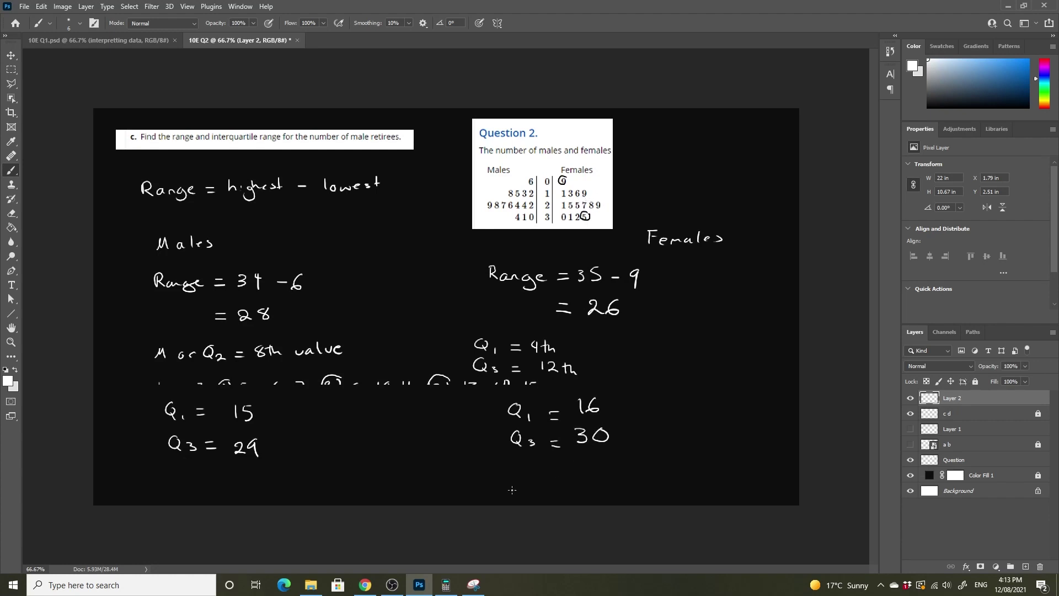
- Write 'IQR = 14' under the female and male quartiles
mouse_move(493, 468)
left_mouse_down()
mouse_move(509, 468)
mouse_move(510, 481)
mouse_move(615, 472)
mouse_move(608, 480)
left_mouse_up()
left_click_drag(186, 465, 193, 481)
mouse_move(206, 467)
left_mouse_down()
mouse_move(201, 478)
mouse_move(214, 473)
left_mouse_up()
left_click_drag(209, 476, 223, 482)
mouse_move(223, 469)
left_mouse_down()
mouse_move(237, 483)
mouse_move(264, 473)
left_mouse_up()
left_click_drag(249, 480, 267, 479)
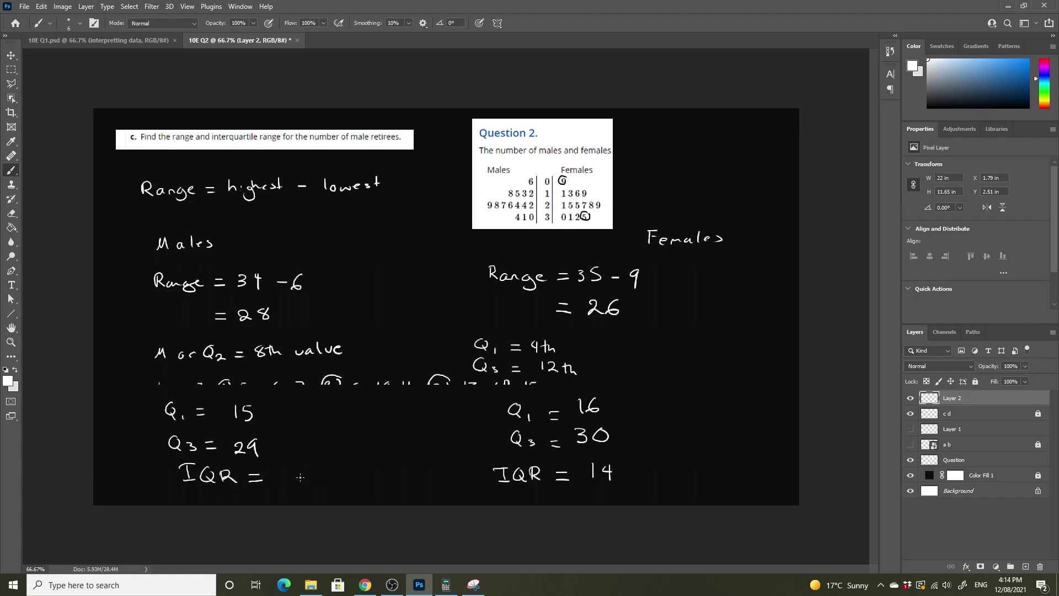
mouse_move(292, 464)
left_mouse_down()
mouse_move(292, 483)
mouse_move(305, 482)
left_mouse_up()
- Underline the range answers 28 and 26 and both IQR answers
left_click_drag(220, 329, 260, 327)
left_click_drag(562, 330, 612, 331)
left_click_drag(498, 494, 618, 491)
left_click_drag(157, 494, 317, 488)
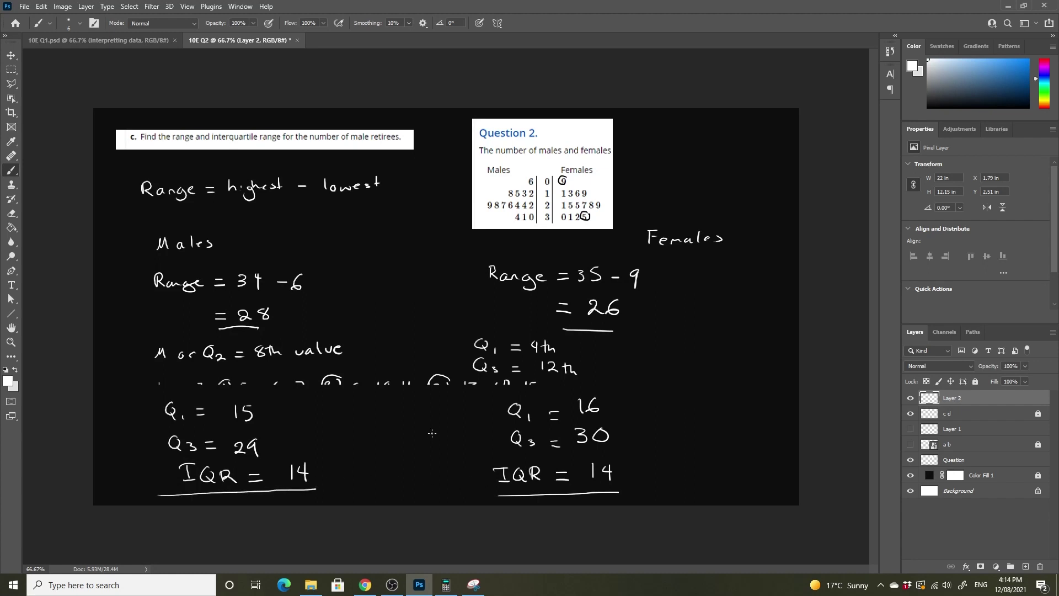